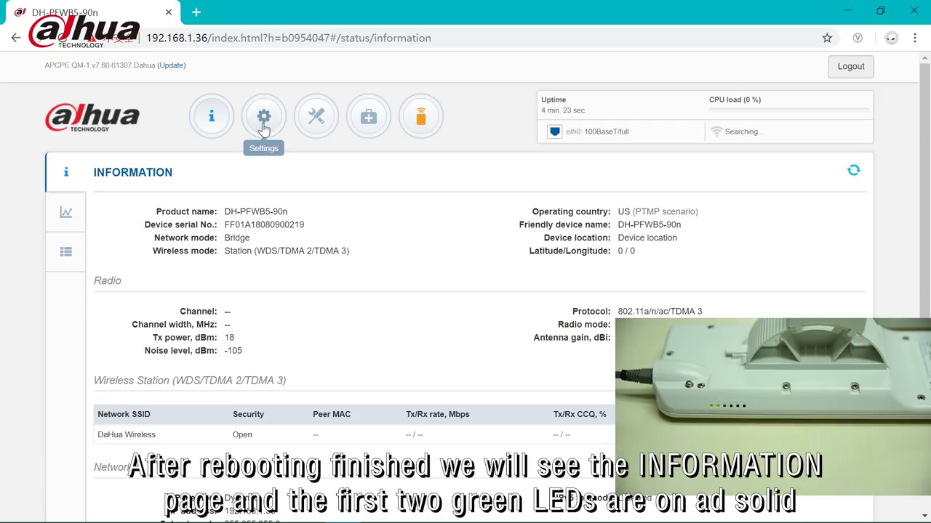
Step: Switch the bridge's operating mode to Access point (TDMA 3) and open the DaHua Wireless SSID settings
left_click(263, 118)
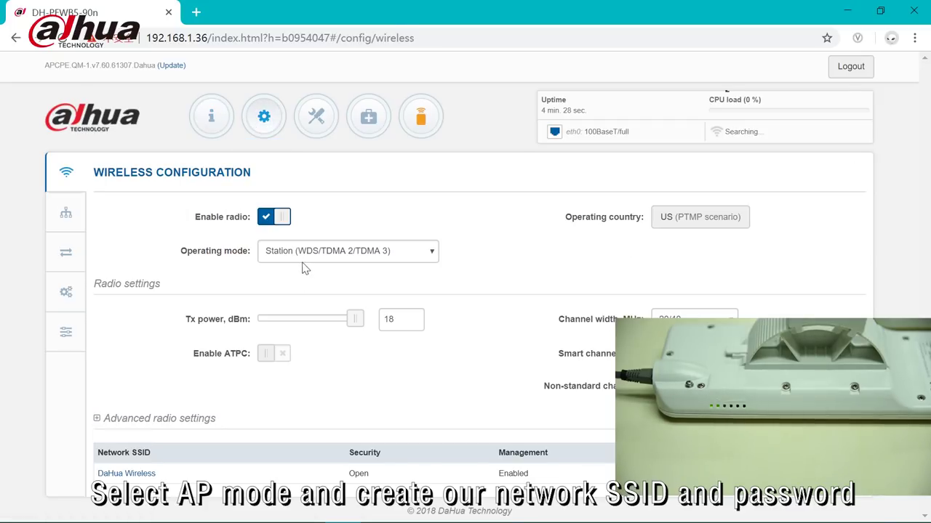
left_click(304, 258)
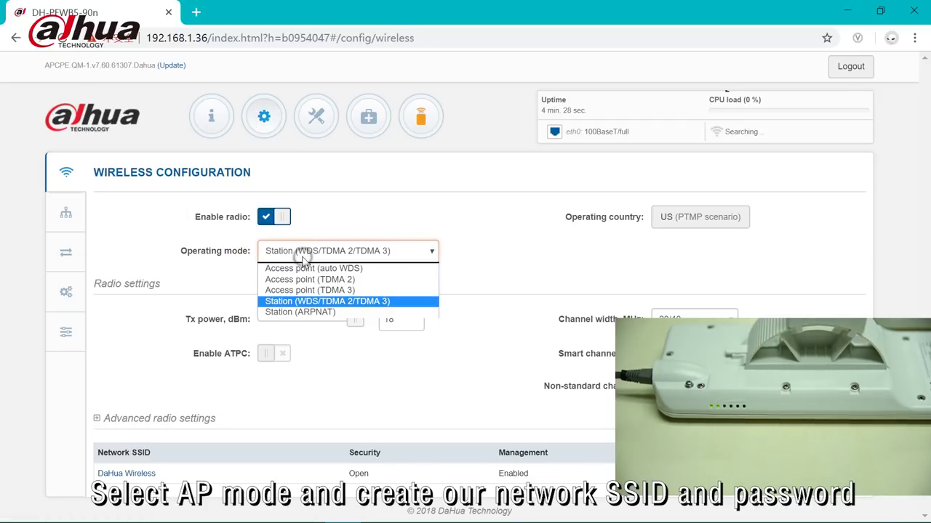
left_click(311, 290)
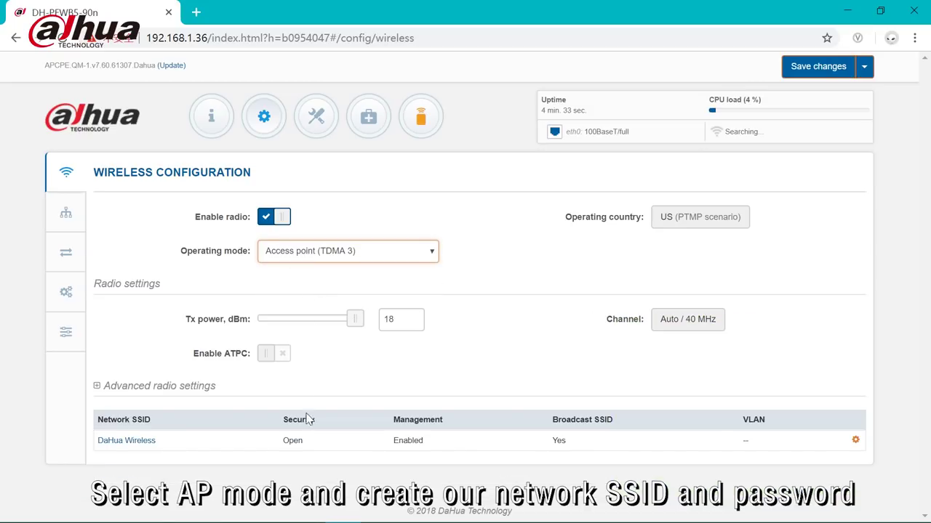
left_click(124, 442)
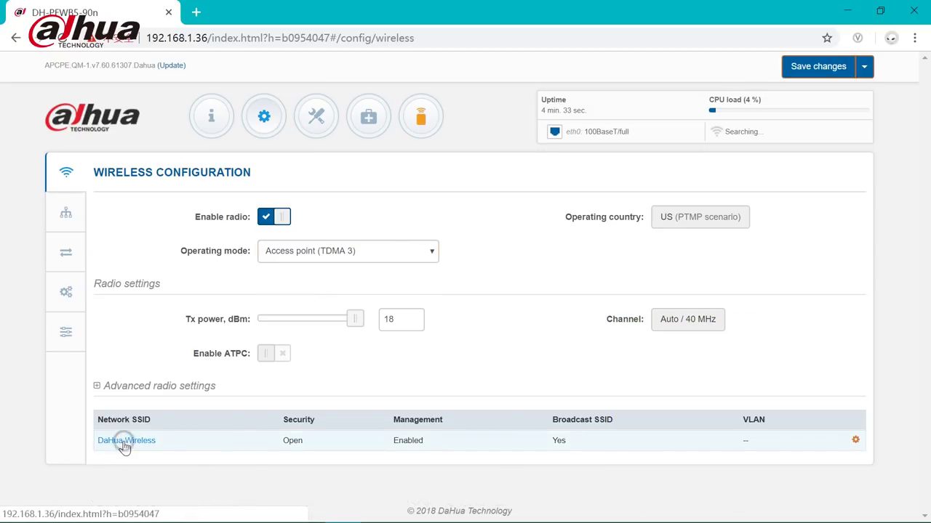
left_click(373, 142)
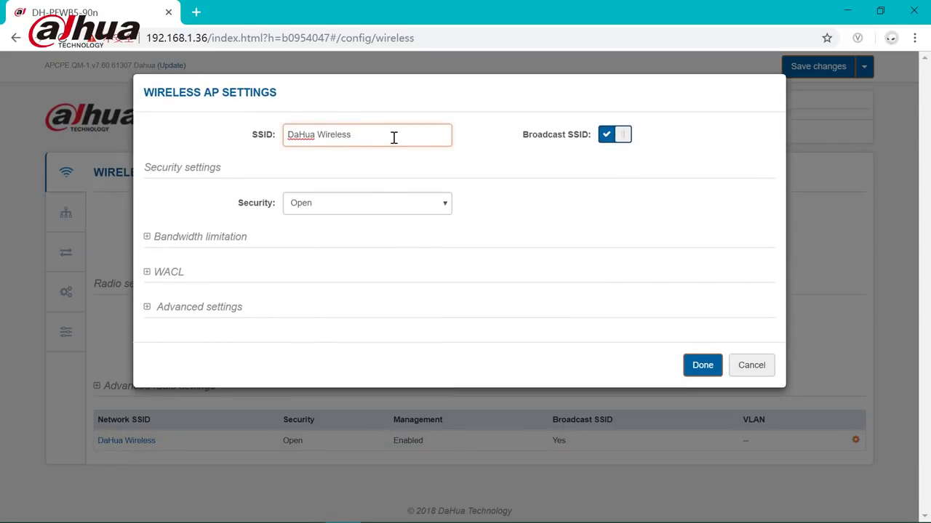
Step: Secure DaHua Wireless with WPA2 Personal and an 8-digit passphrase, then confirm
left_click_drag(388, 138, 290, 139)
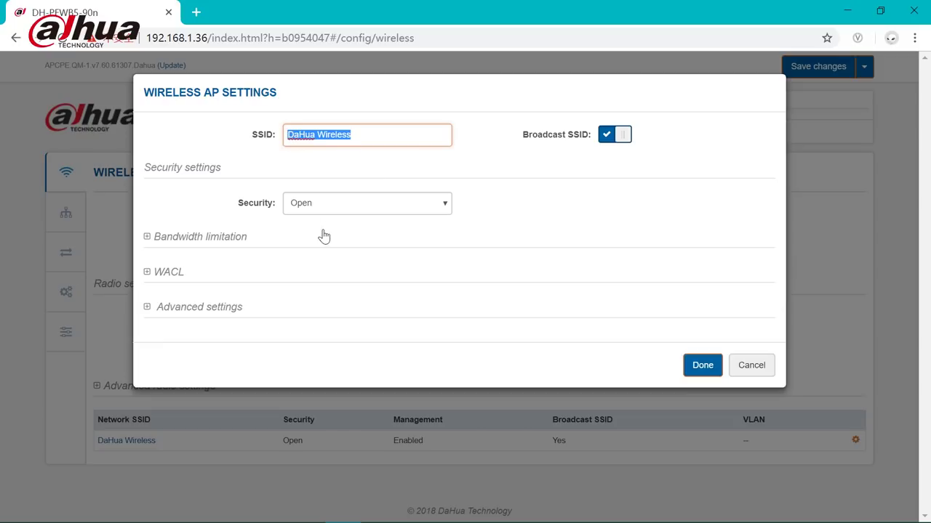
left_click(328, 204)
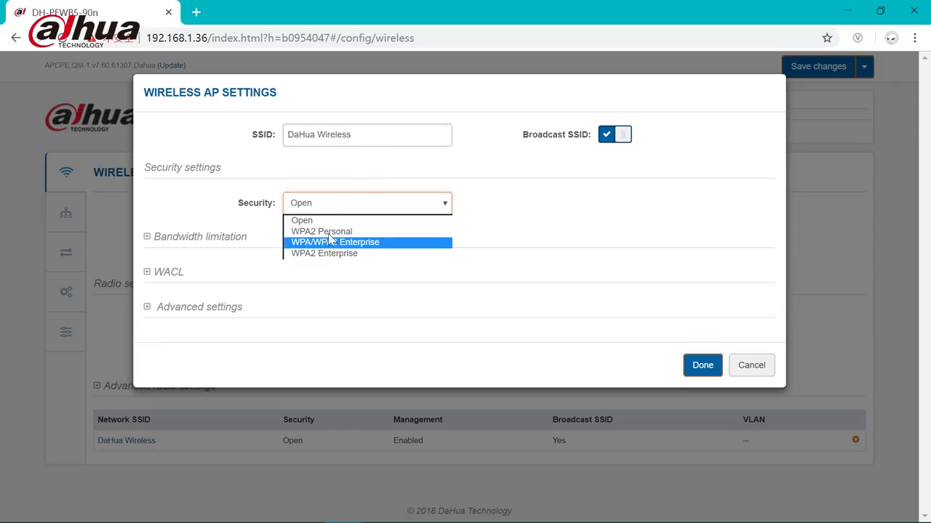
left_click(329, 231)
left_click(374, 231)
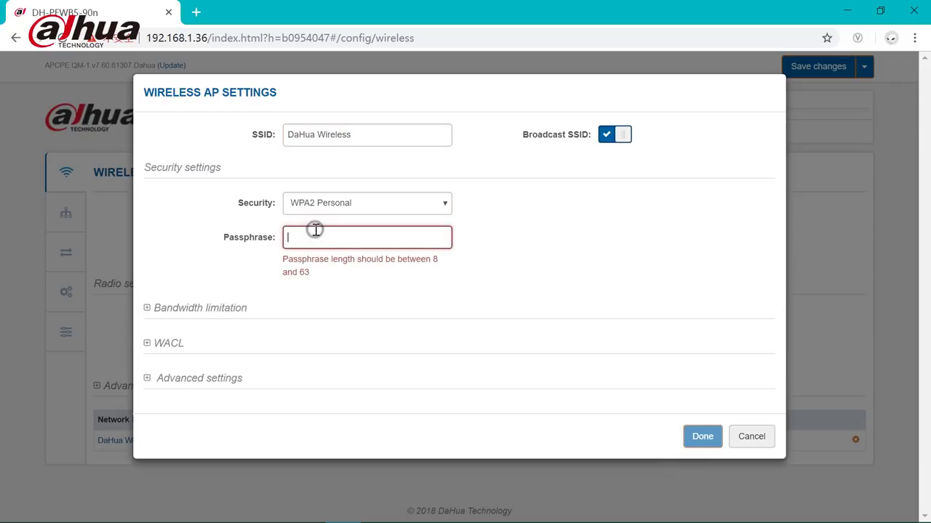
type("12345678")
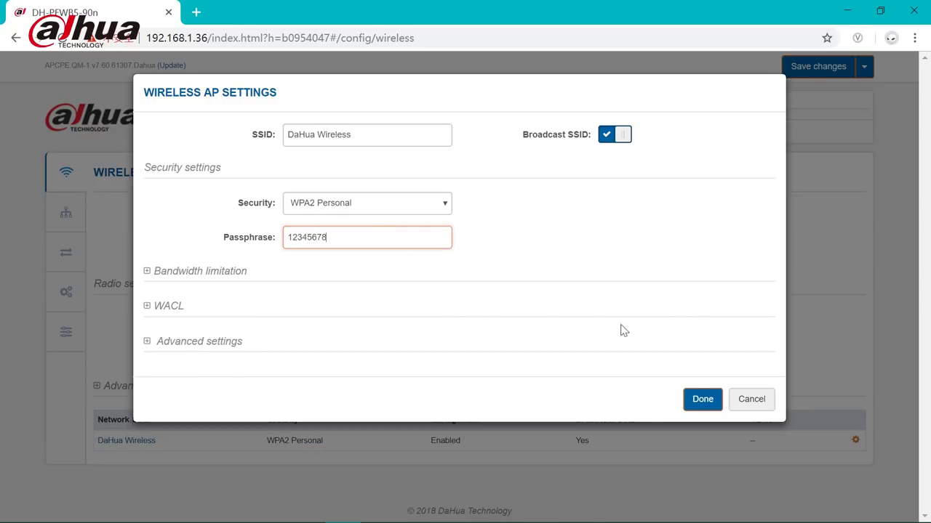
left_click(712, 395)
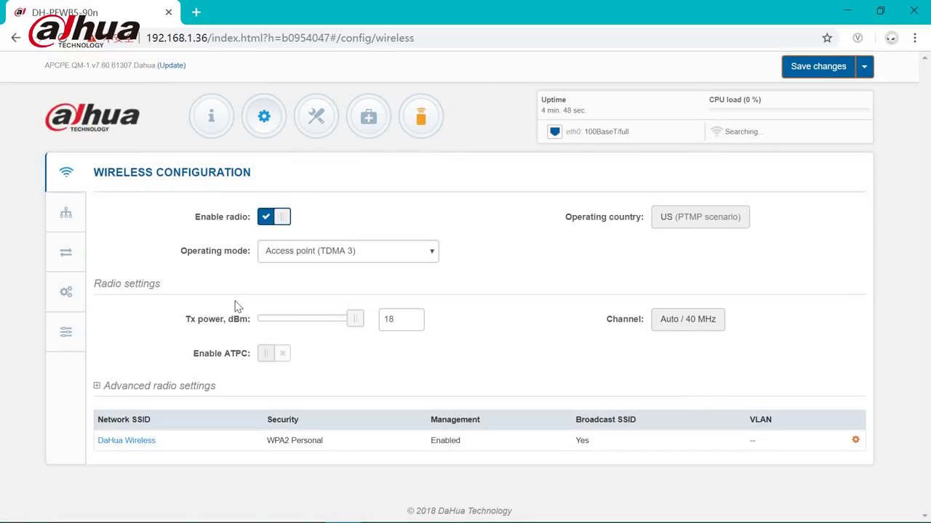
Step: Set the IP method to Static with address 192.168.1.40 and review pending changes
left_click(52, 216)
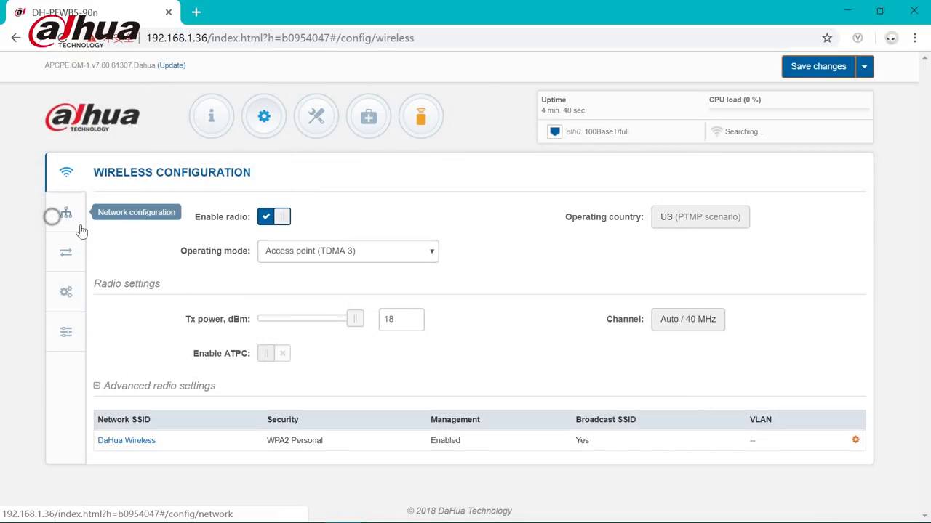
scroll(304, 399, "down", 2)
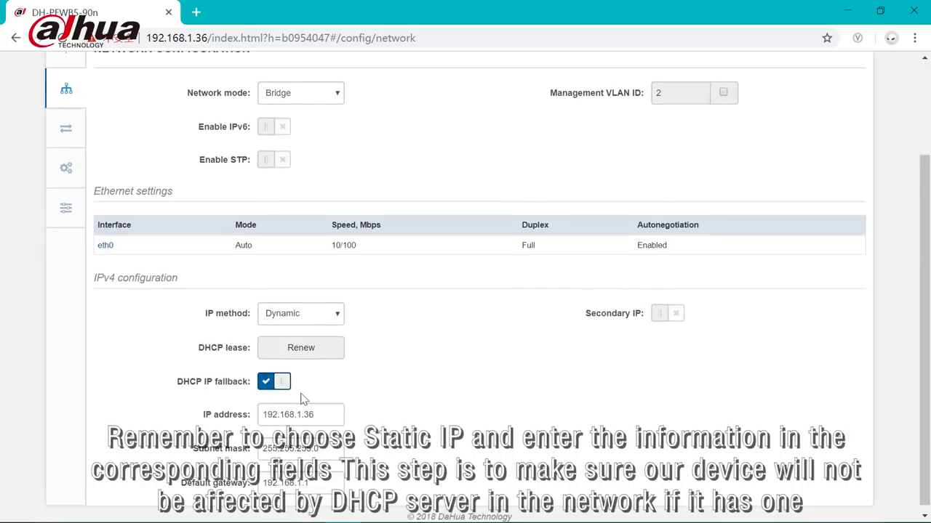
left_click(306, 306)
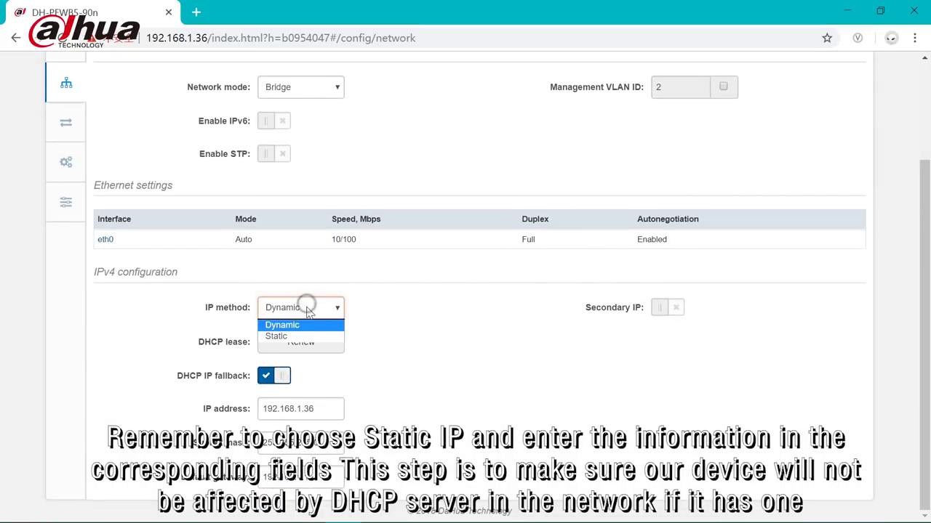
left_click(304, 334)
scroll(303, 383, "up", 1)
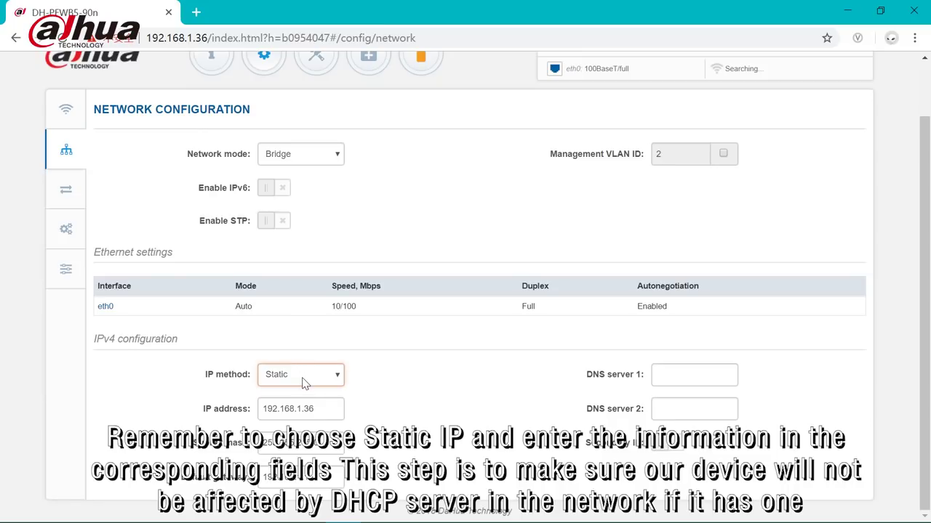
left_click(307, 408)
key("BackSpace")
key("BackSpace")
type("40")
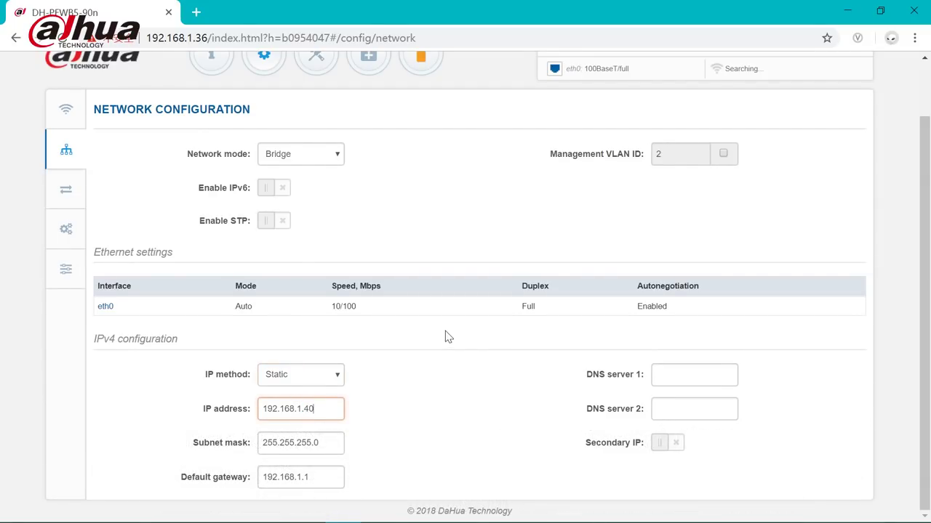
scroll(438, 334, "up", 1)
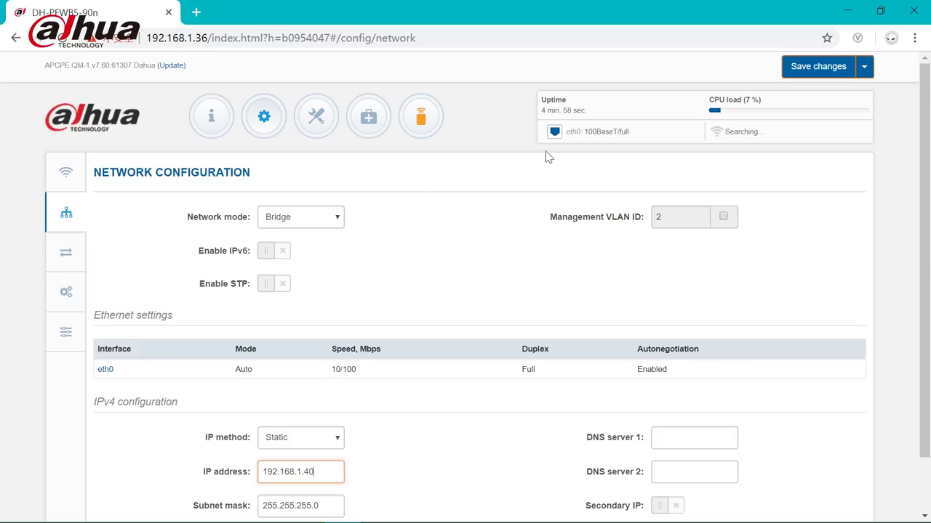
left_click(807, 68)
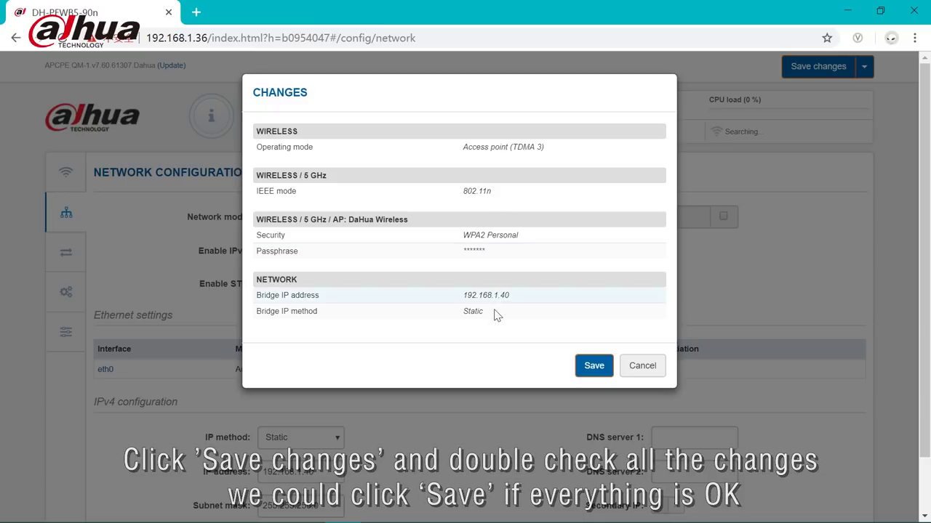
Step: Save all pending changes so the bridge restarts at 192.168.1.40
left_click(595, 371)
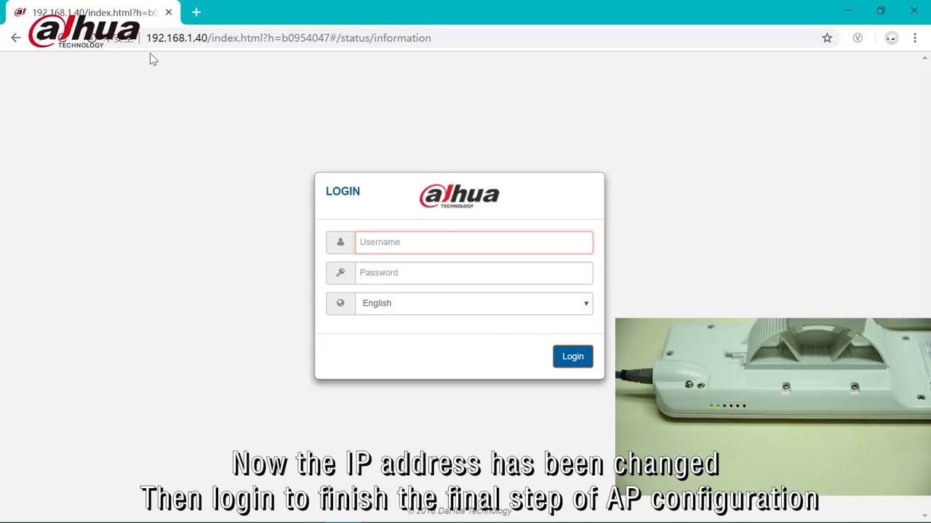
Step: Log in at 192.168.1.40 with the administrator credentials and decline saving the password
left_click_drag(145, 38, 202, 45)
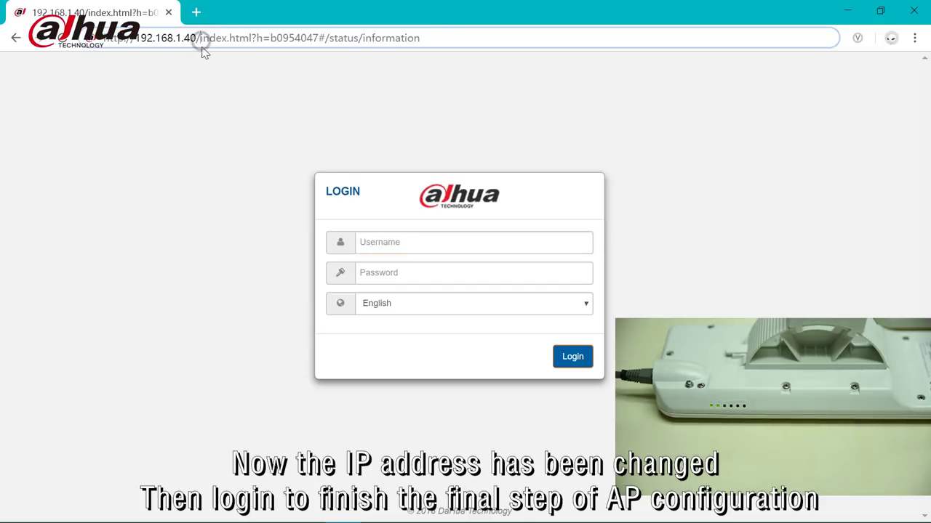
left_click(418, 249)
type("admin")
key("Tab")
type("admin")
left_click(573, 356)
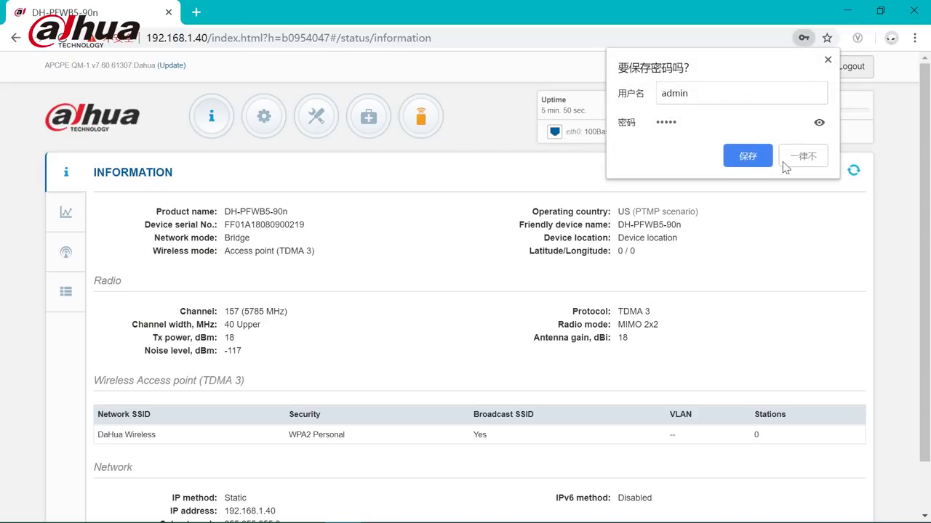
left_click(805, 158)
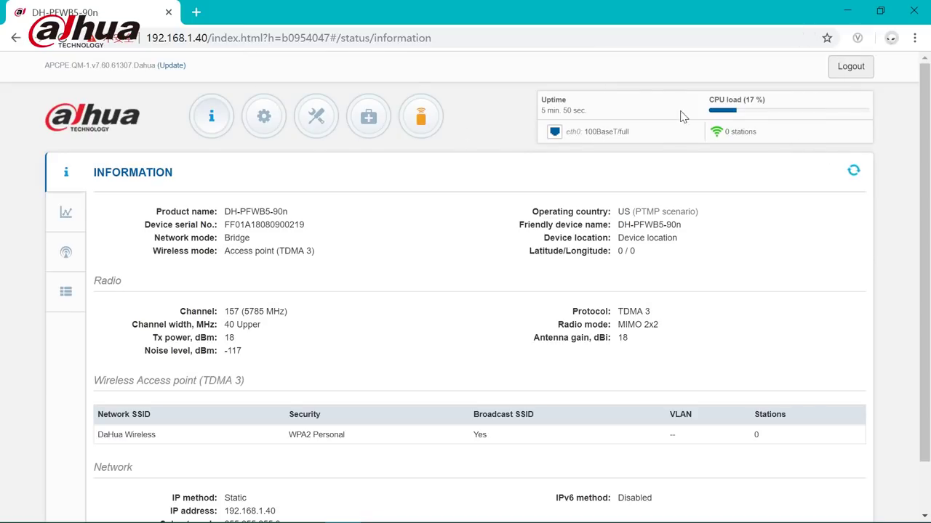
Step: Confirm the Information page shows 1 connected station
left_click_drag(711, 134, 751, 132)
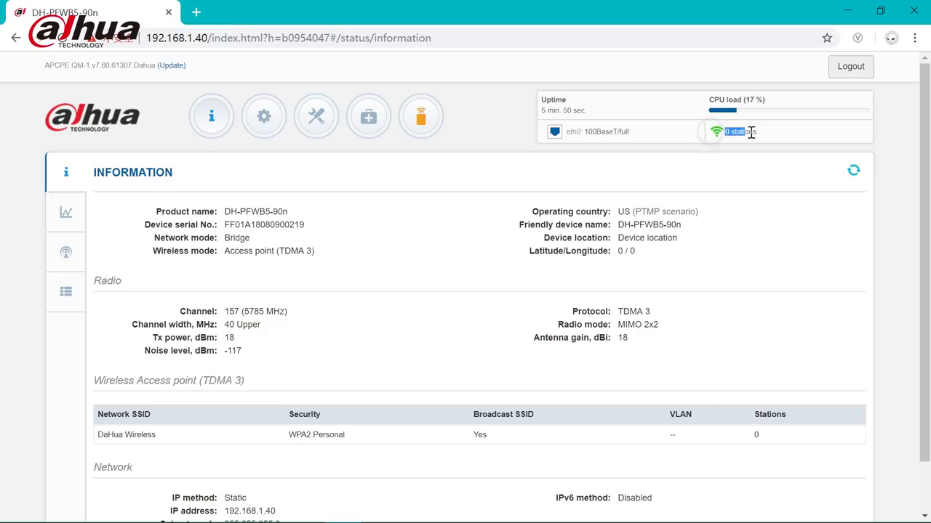
left_click(762, 134)
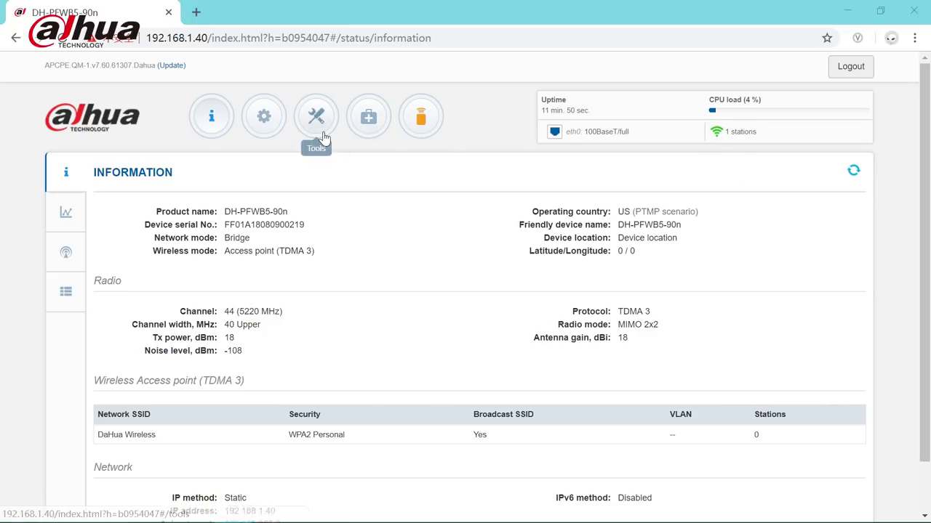
left_click(316, 138)
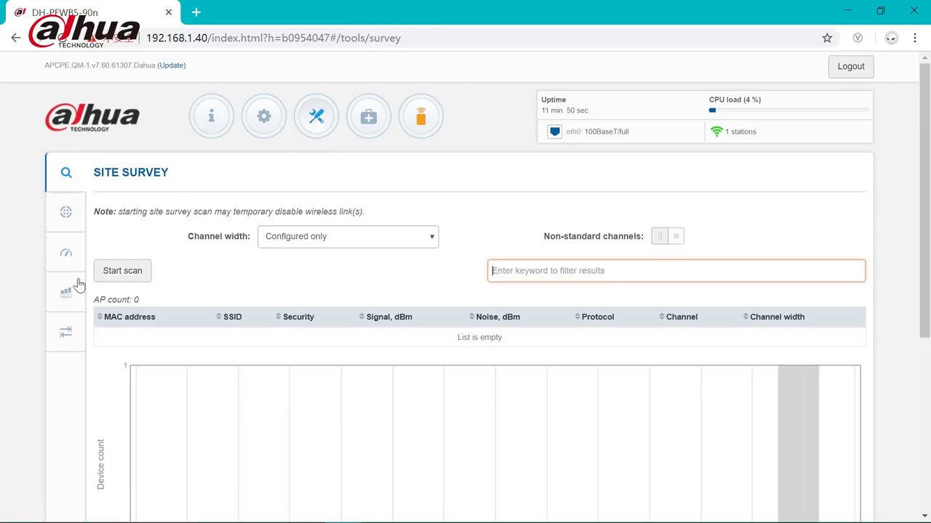
Step: Run and stop a spectrum analyzer scan, then bring up the Site Survey tool
left_click(70, 307)
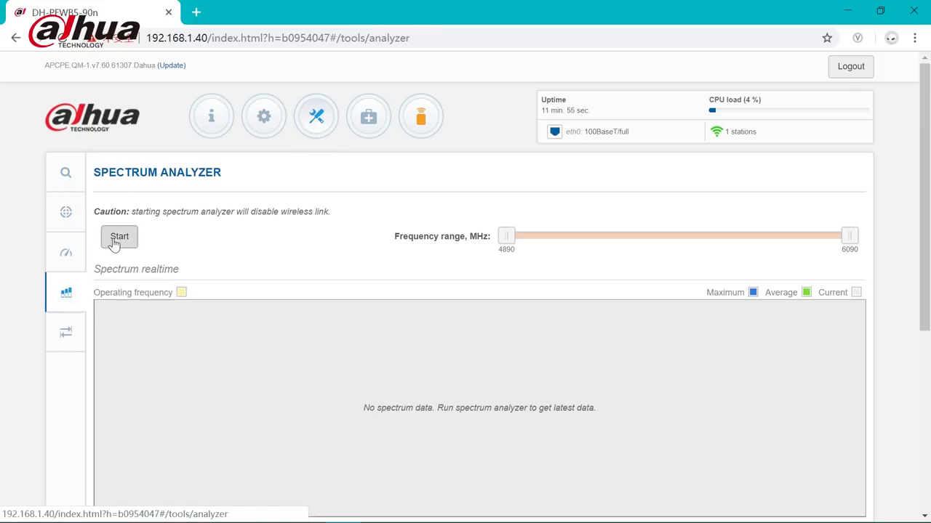
left_click(116, 237)
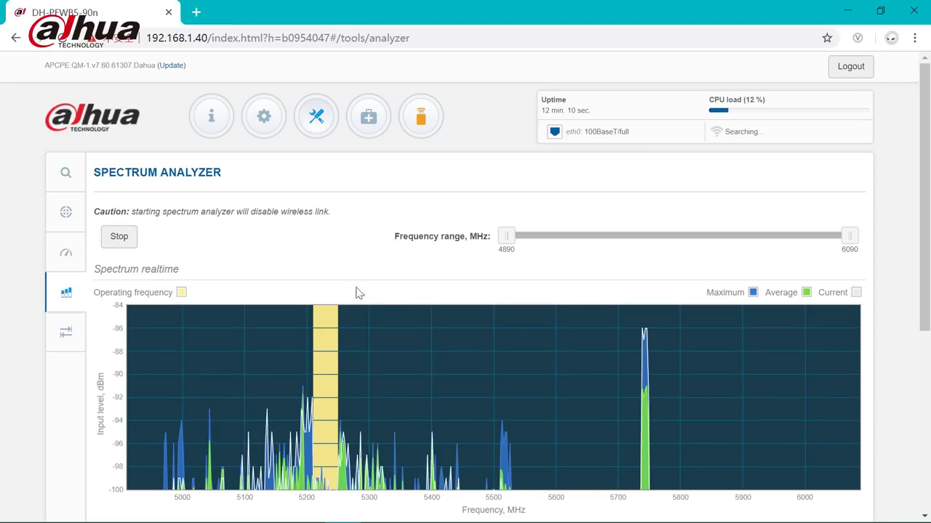
mouse_move(337, 312)
scroll(337, 312, "down", 1)
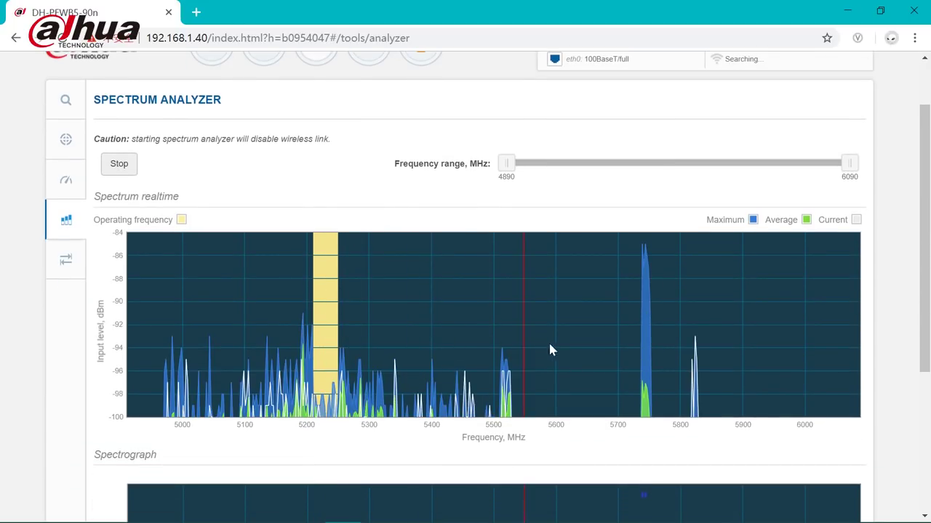
scroll(586, 349, "up", 1)
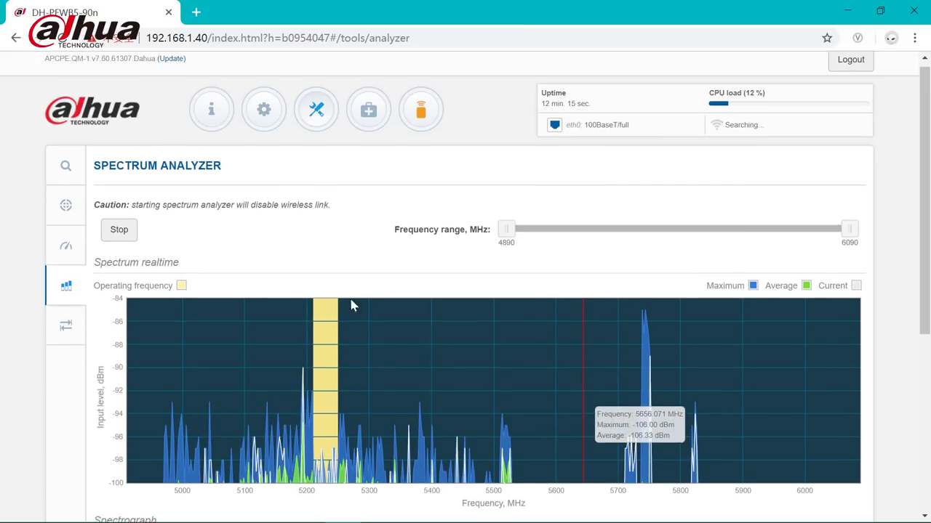
left_click(128, 246)
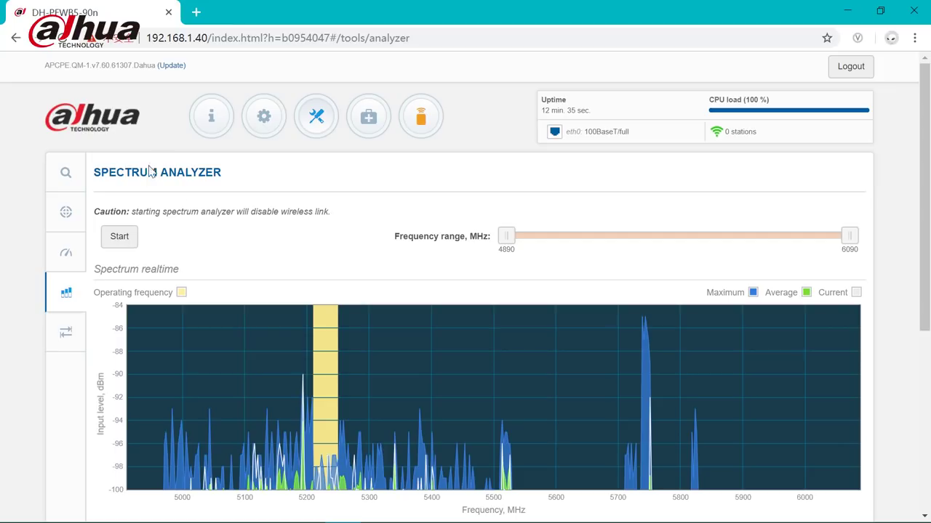
left_click(67, 174)
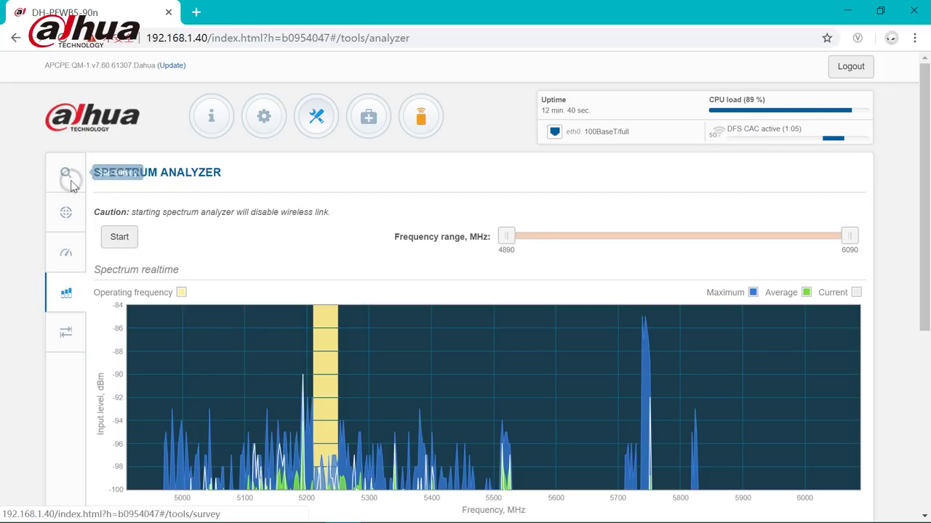
Step: Restrict the AP radio's channel list to 124, 132, 149 and 157
left_click(252, 127)
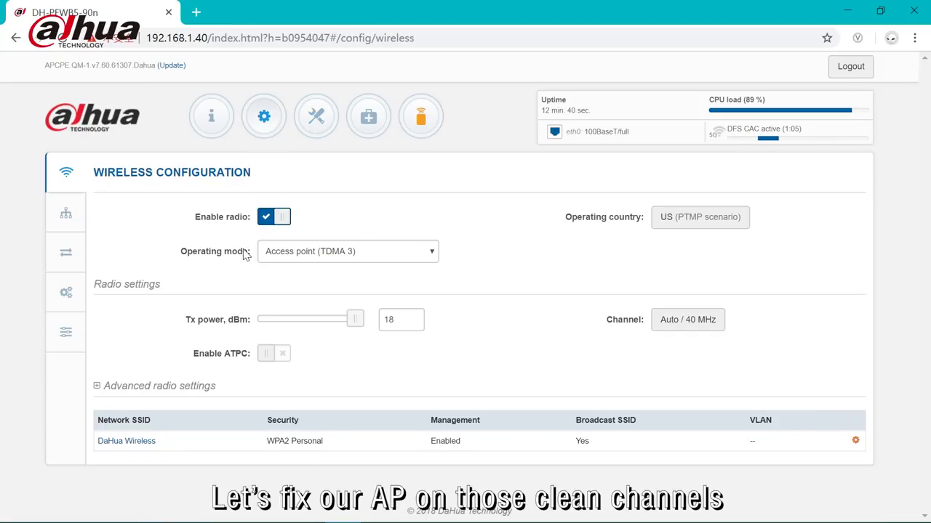
left_click(682, 327)
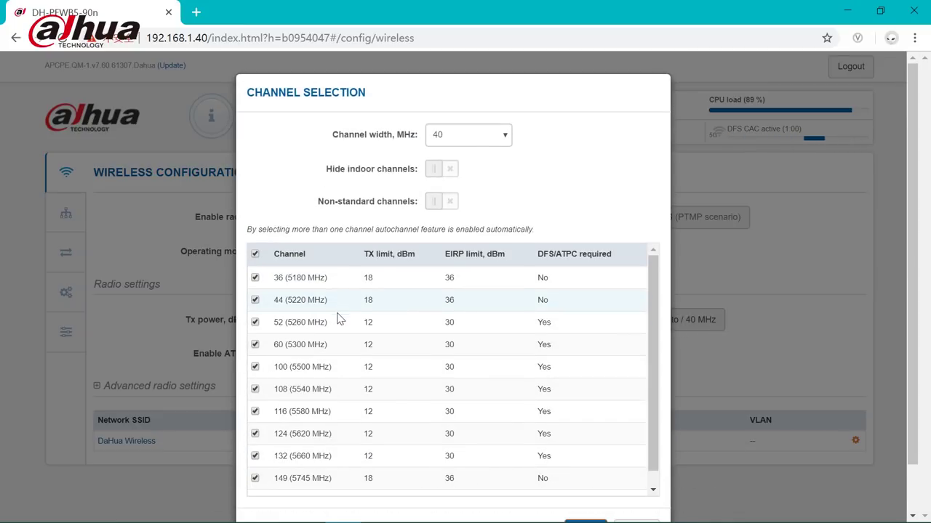
left_click(255, 254)
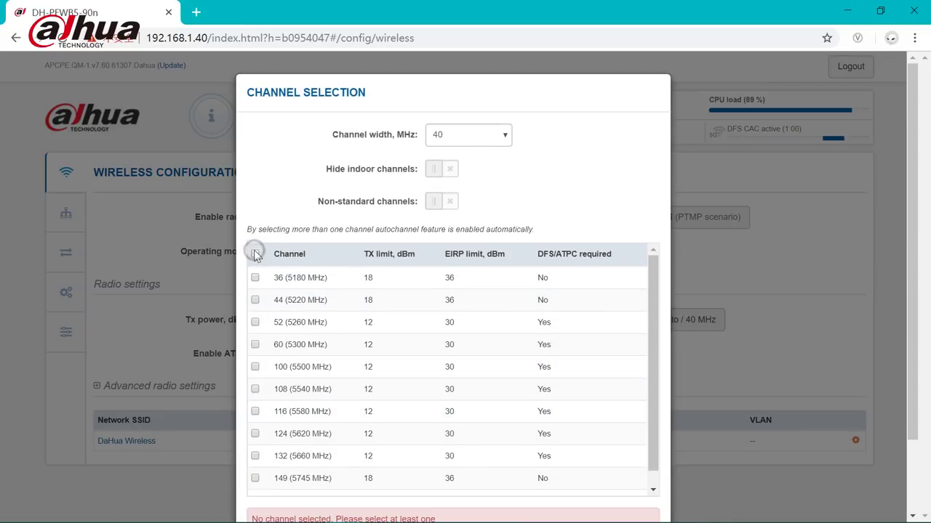
left_click(255, 434)
scroll(256, 440, "down", 1)
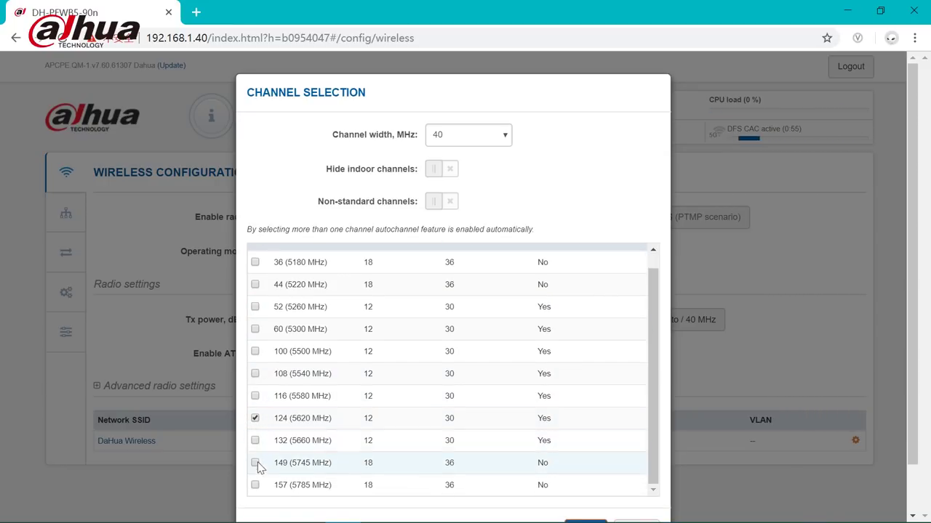
left_click(259, 489)
left_click(257, 465)
left_click(255, 441)
scroll(494, 443, "down", 1)
left_click(586, 477)
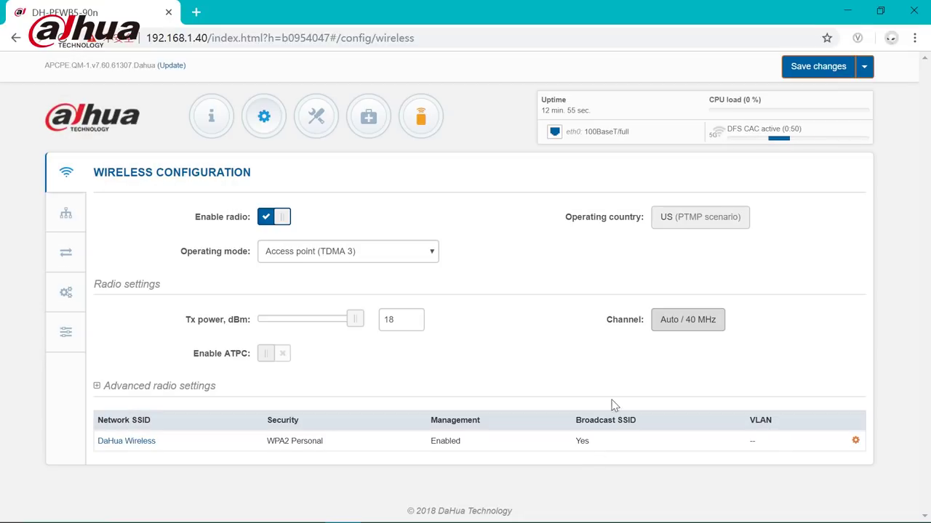
Step: Save the channel configuration and log into the second bridge at 192.168.1.36
left_click(804, 68)
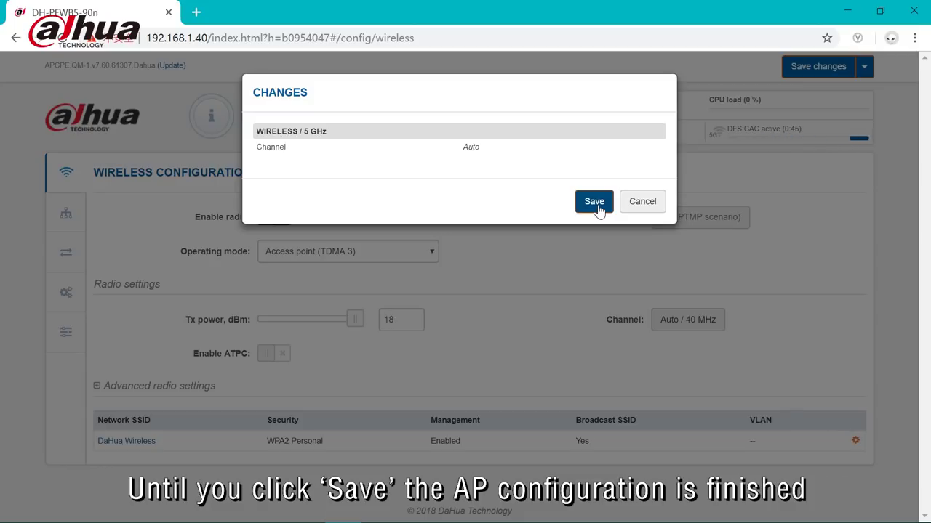
left_click(595, 203)
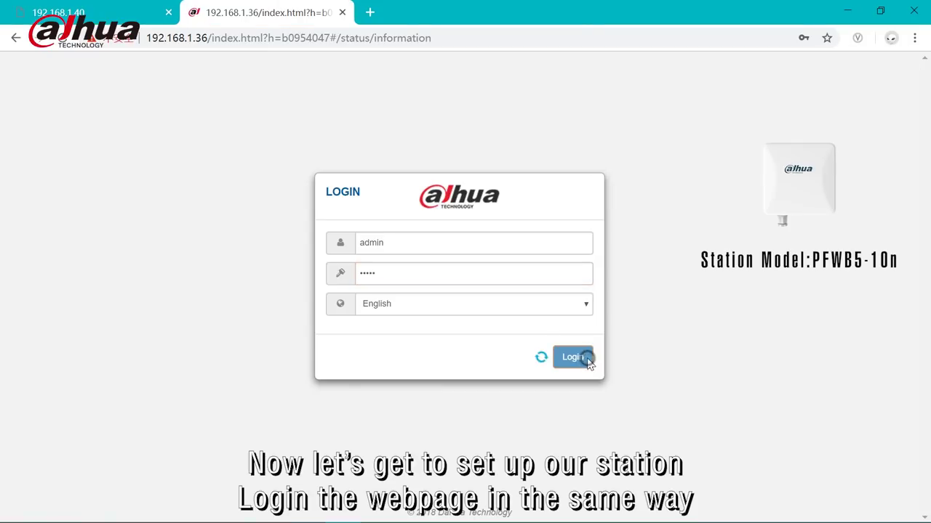
left_click(588, 358)
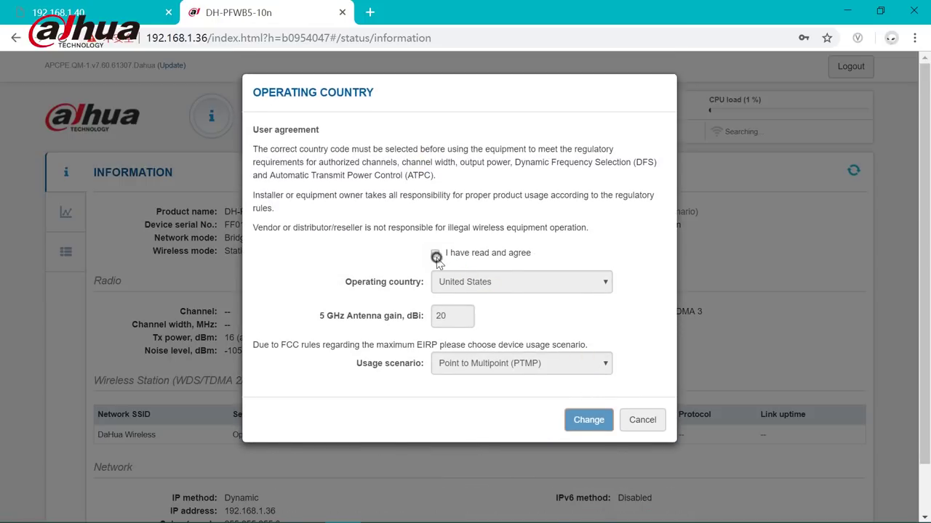
Step: Accept the US country agreement, choose Station (WDS/TDMA 2/TDMA 3) mode, and open DaHua Wireless settings
left_click(435, 256)
left_click(582, 420)
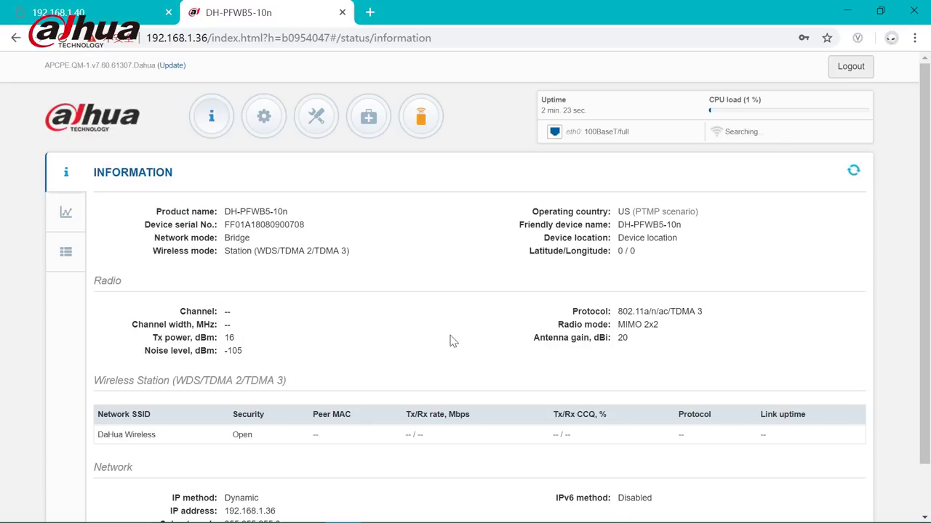
left_click(263, 117)
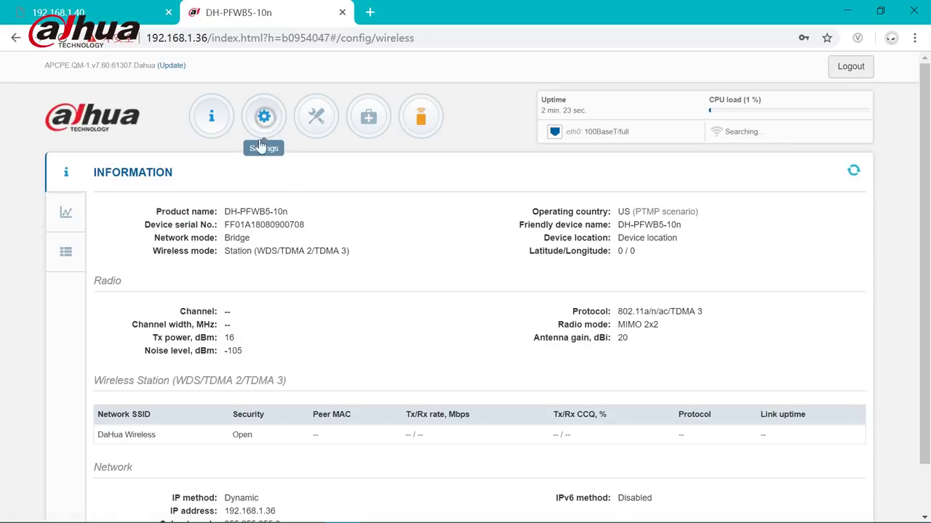
left_click(291, 251)
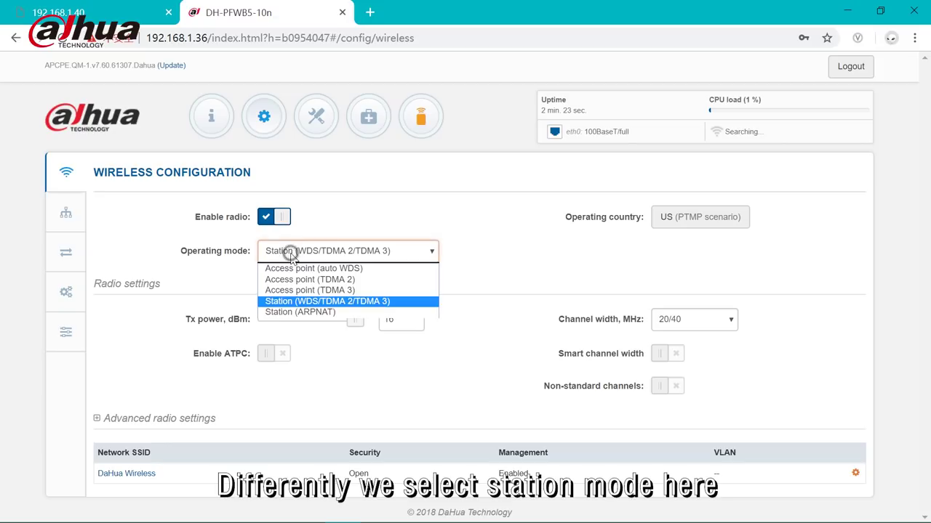
left_click(294, 301)
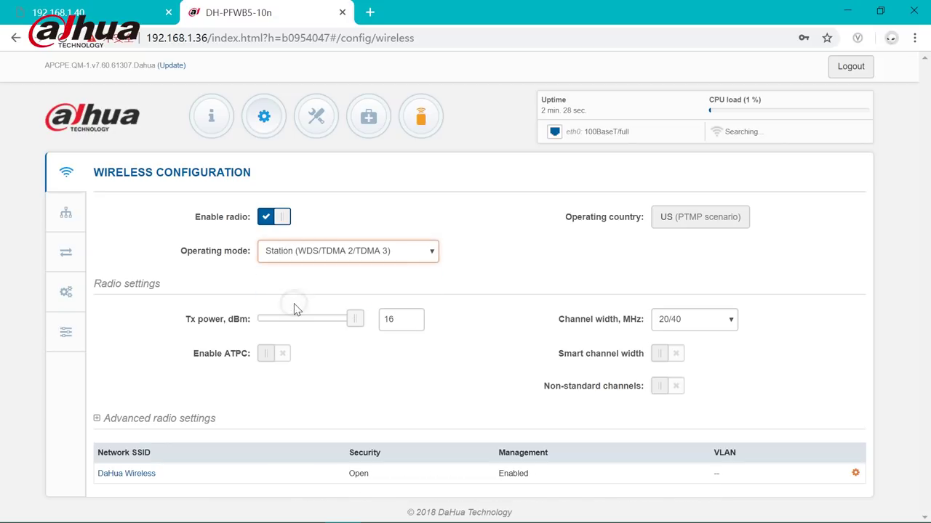
left_click(140, 472)
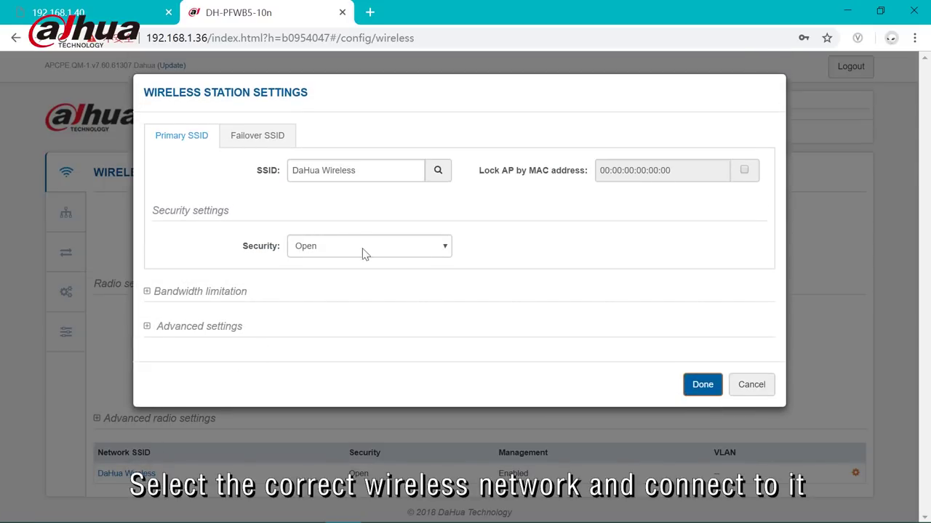
Step: Scan for networks and pick DaHua Wireless as the station's SSID
left_click(430, 178)
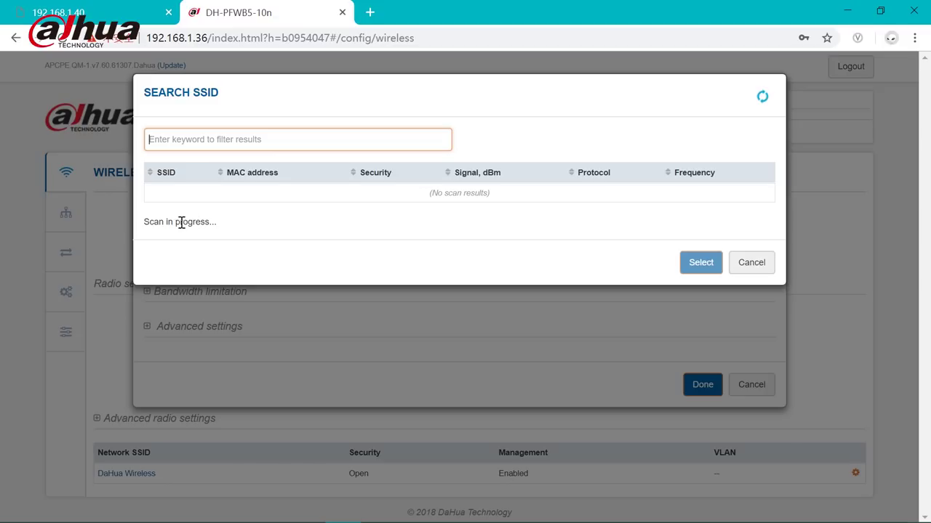
left_click_drag(144, 227, 218, 228)
left_click(218, 220)
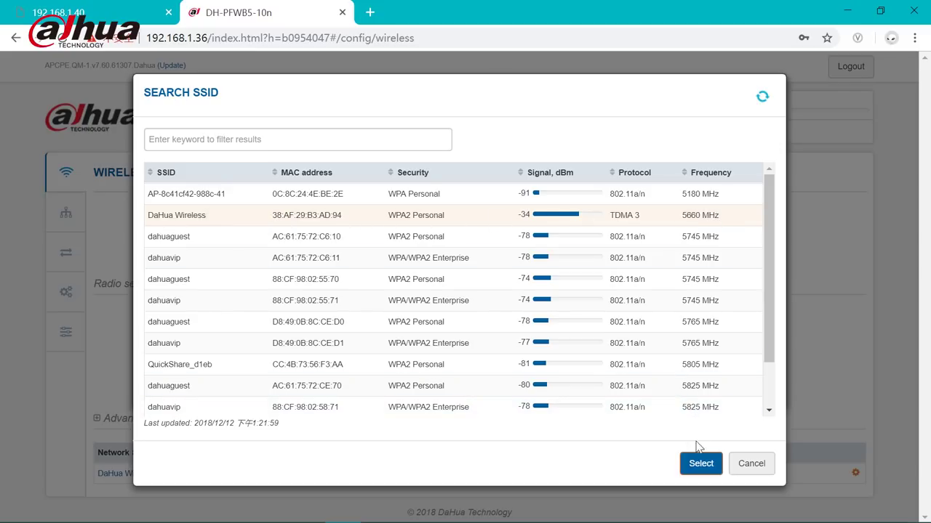
left_click(699, 466)
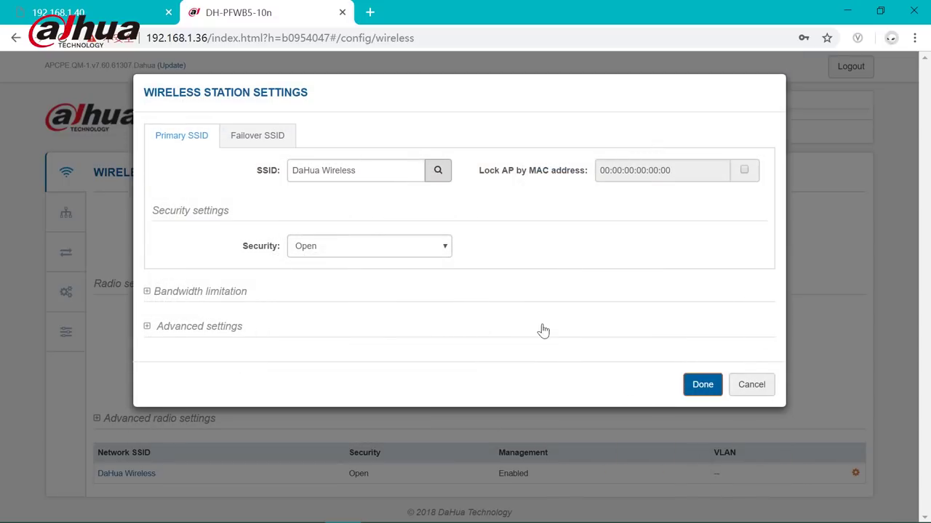
Step: Set station security to WPA/WPA2 Personal with the network's passphrase and finish
left_click(316, 250)
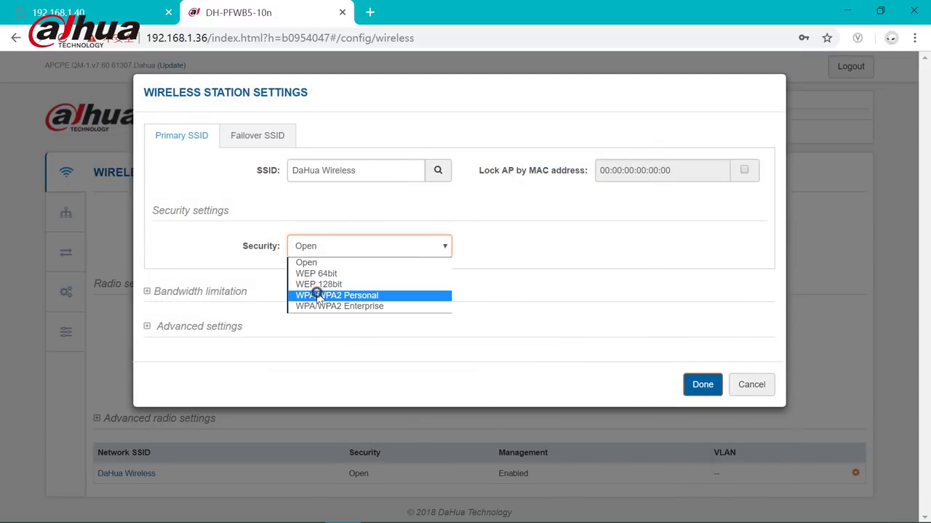
left_click(317, 295)
left_click(318, 287)
type("12345678")
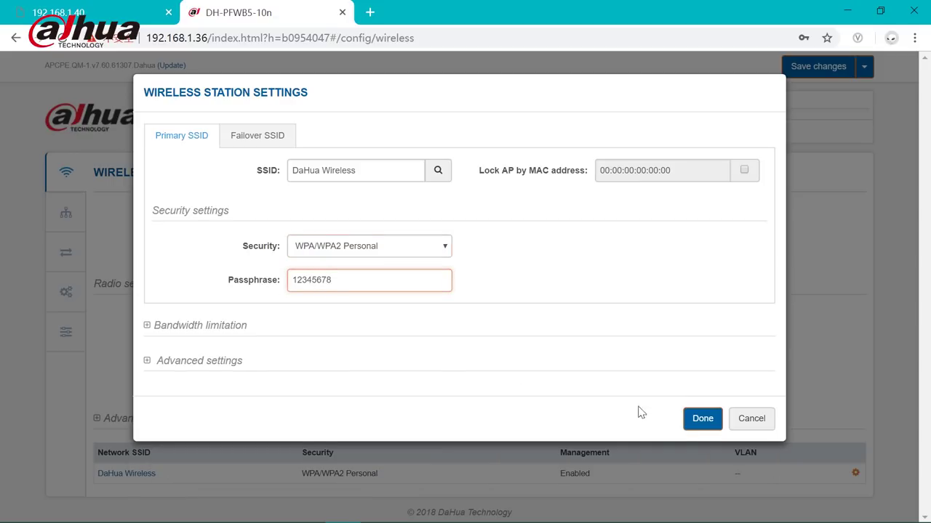
left_click(706, 421)
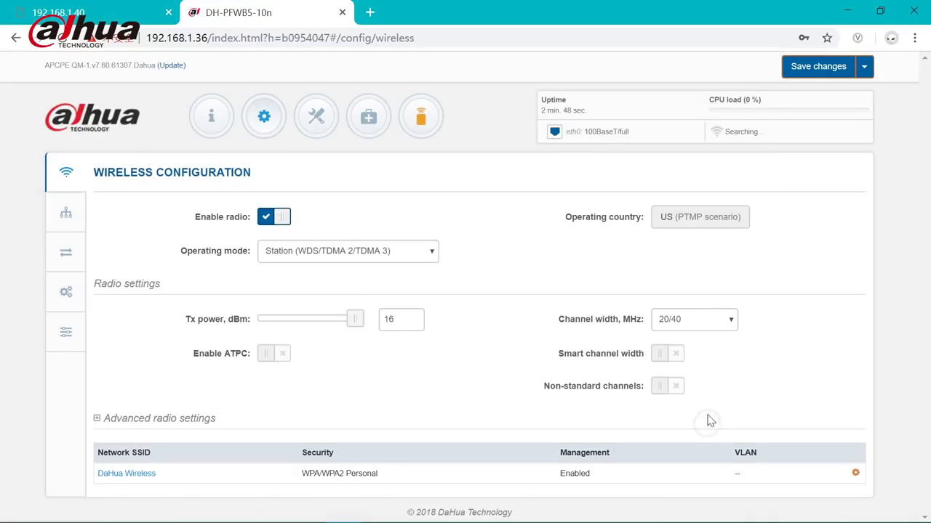
left_click(784, 67)
Step: Switch the second bridge to a Static IP and change its address to 192.168.1.50
left_click(67, 214)
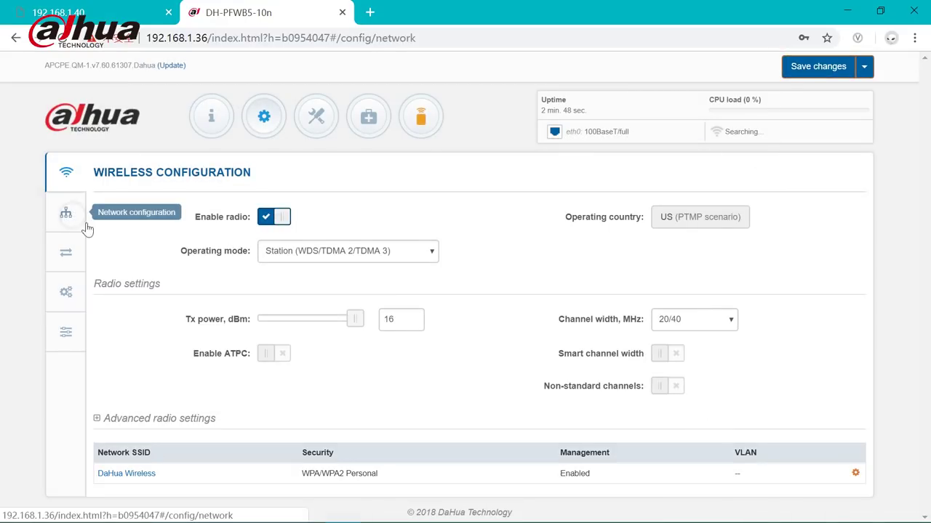
scroll(305, 444, "down", 1)
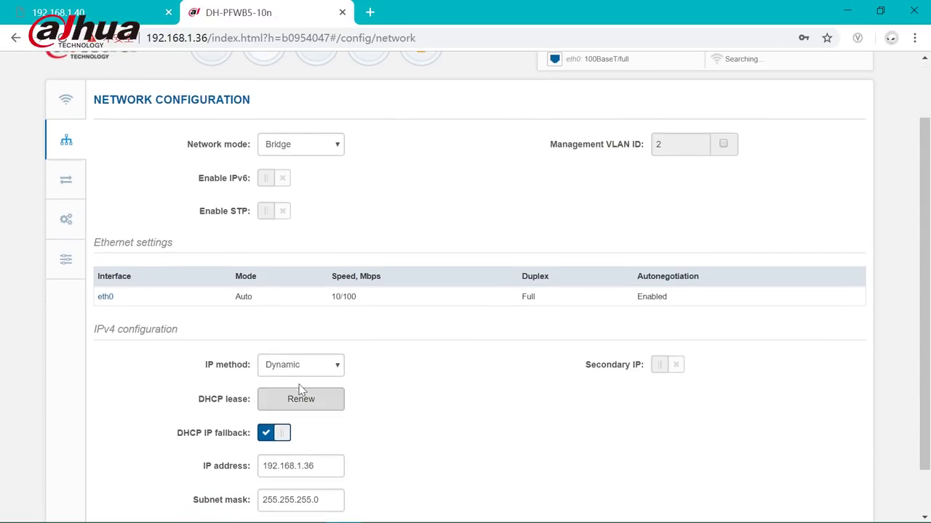
left_click(296, 366)
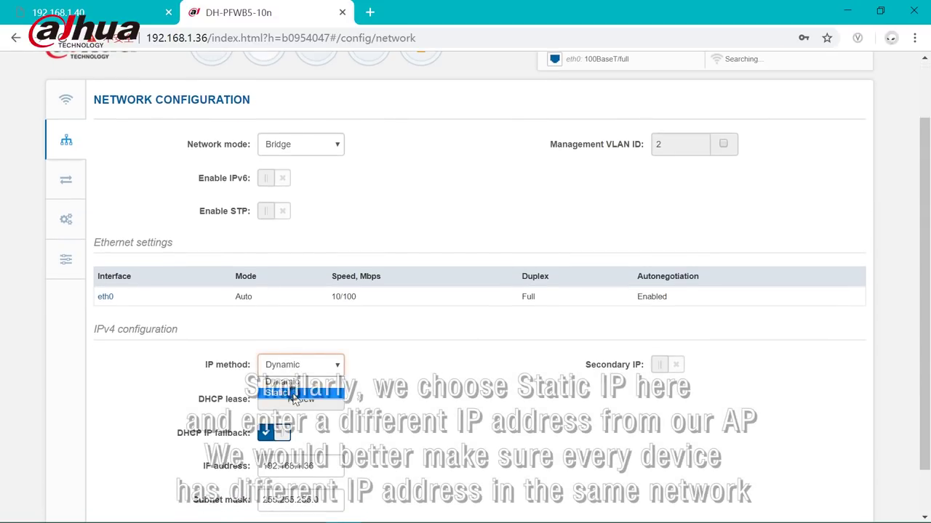
left_click(295, 392)
left_click_drag(304, 411, 320, 411)
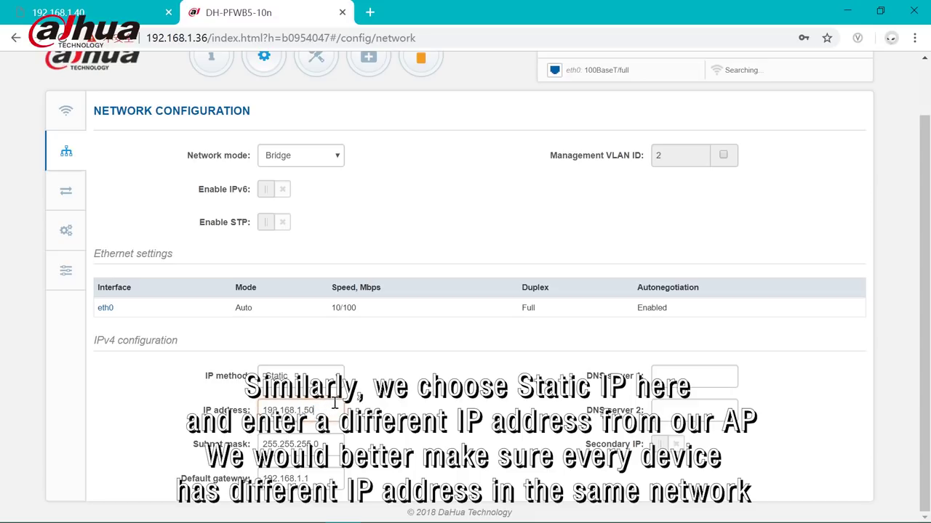
scroll(851, 142, "up", 1)
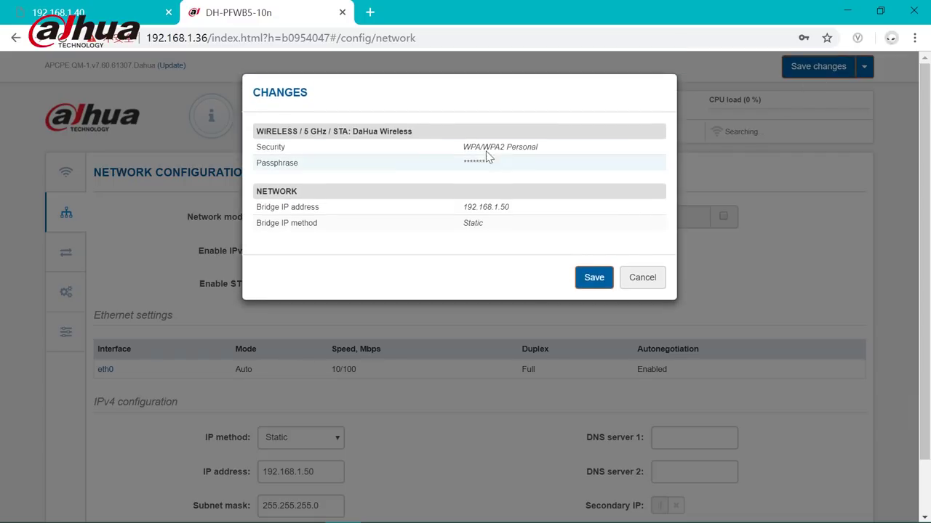
Step: Save the station's wireless and IP changes, then check 192.168.1.50 shows it linked at -36/-36 dBm
left_click(593, 277)
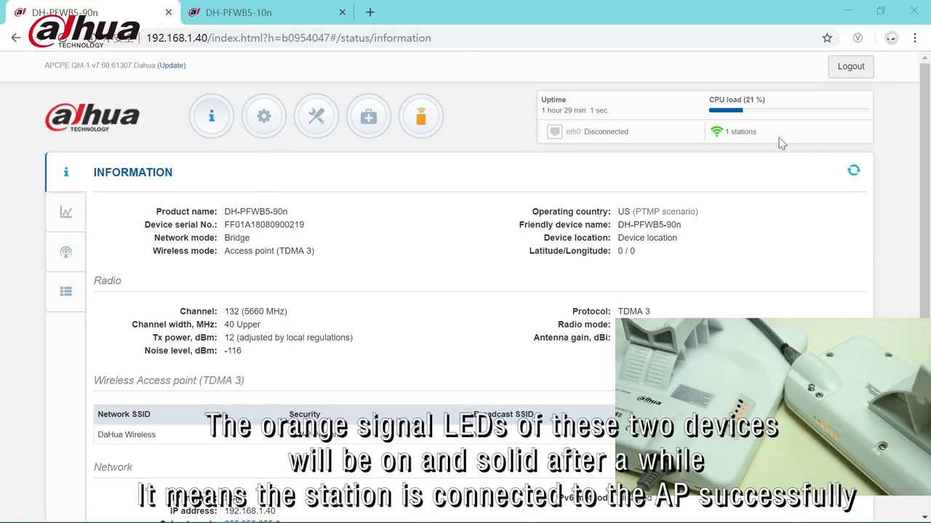
left_click(269, 12)
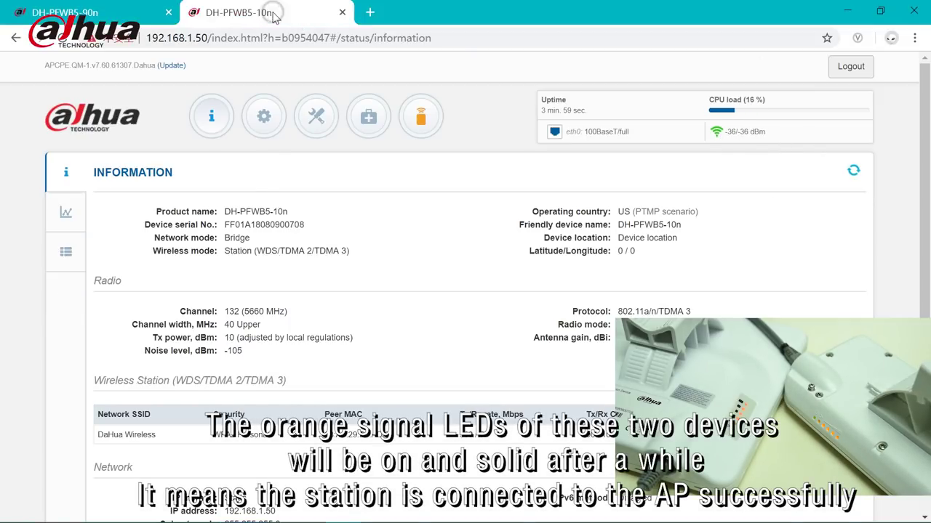